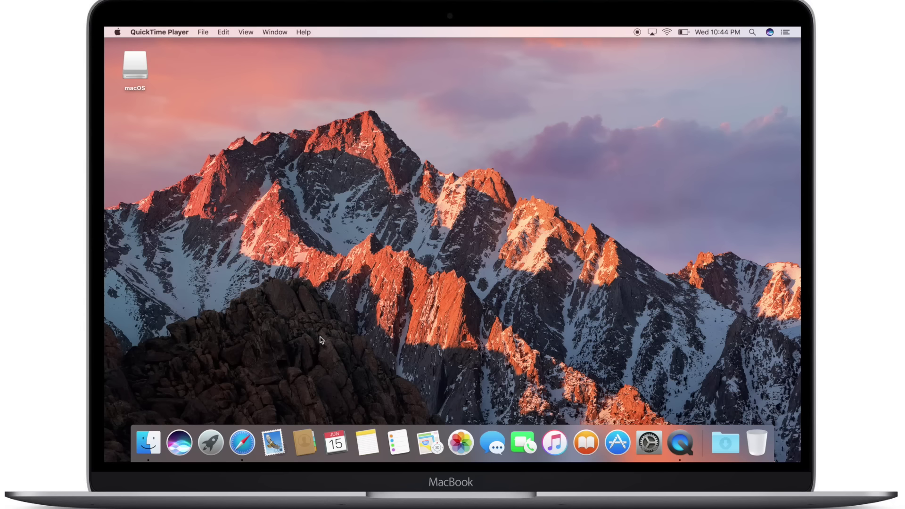
Open Siri from the Dock and scroll through its full suggestions list, then back to the top
click(181, 444)
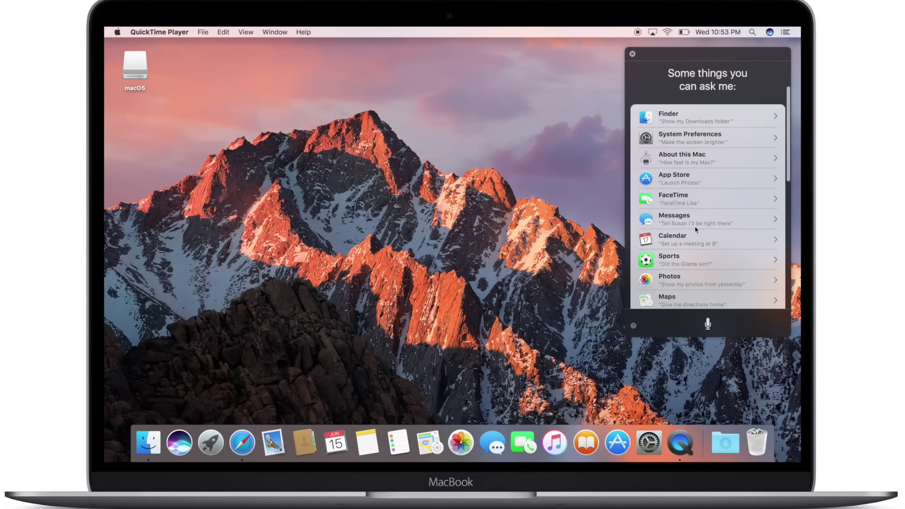
scroll(695, 230, down, 3)
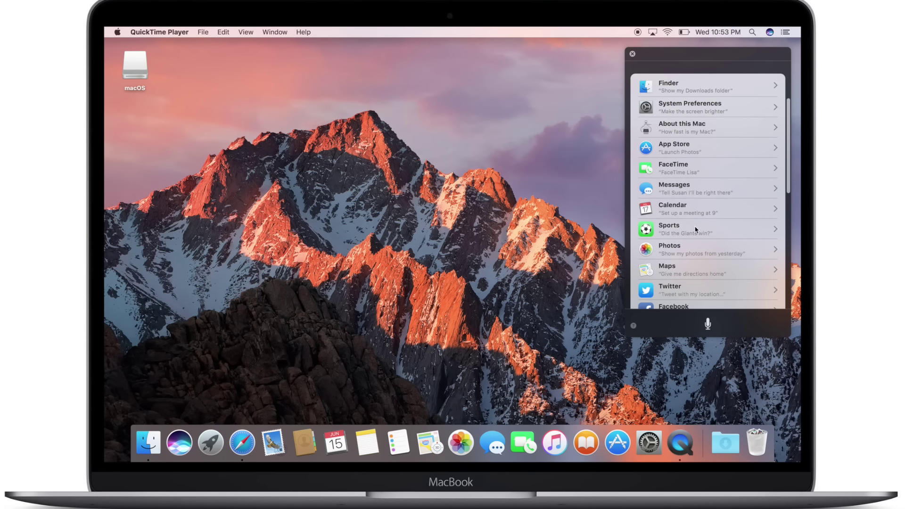
scroll(696, 229, down, 2)
scroll(696, 229, down, 3)
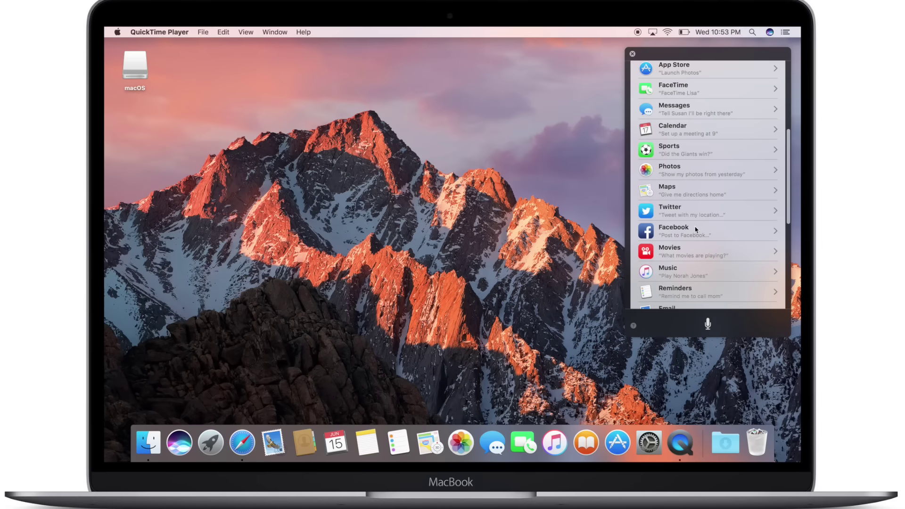
scroll(695, 230, down, 8)
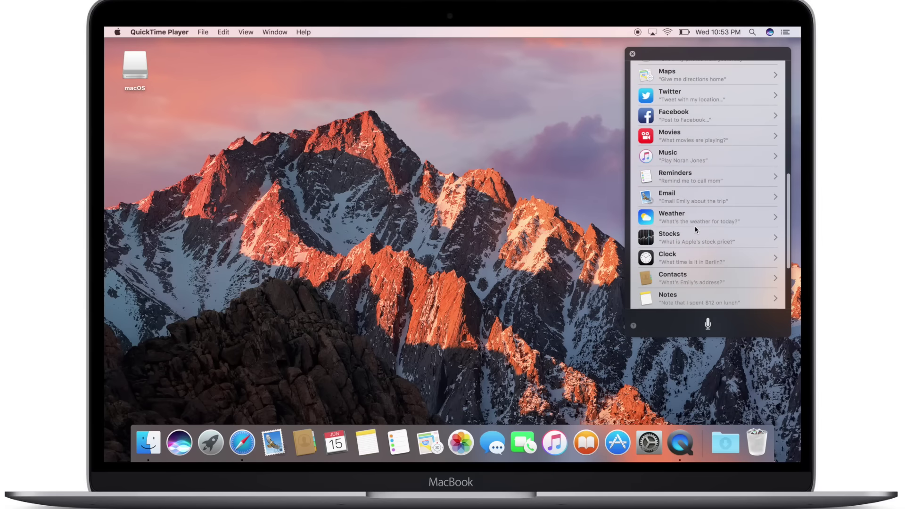
scroll(695, 229, down, 1)
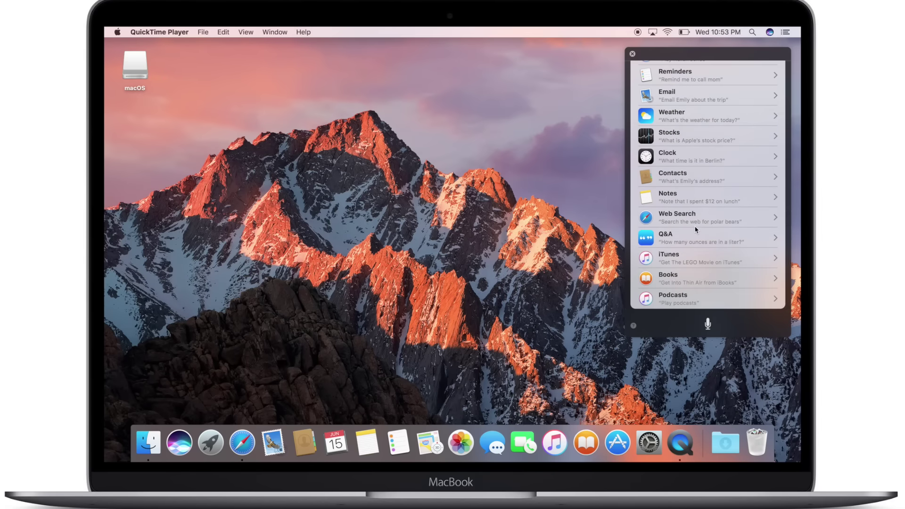
scroll(695, 229, up, 14)
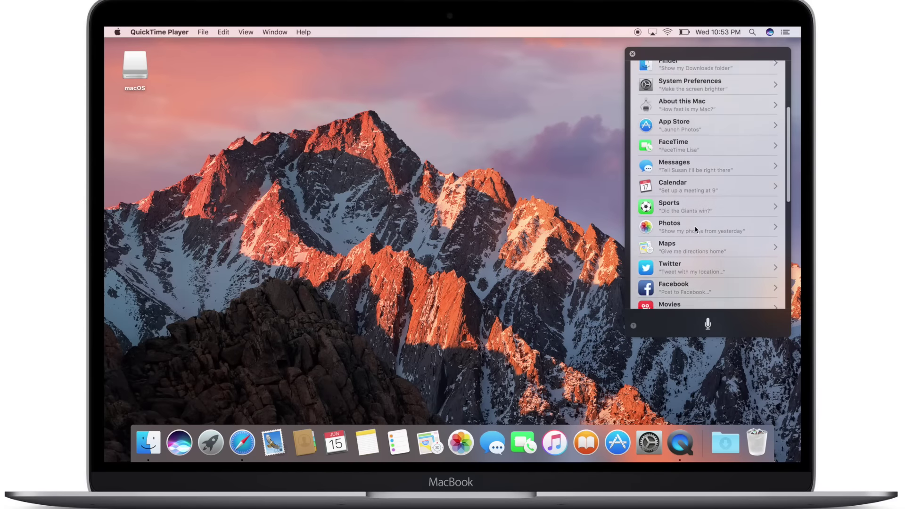
scroll(695, 229, up, 3)
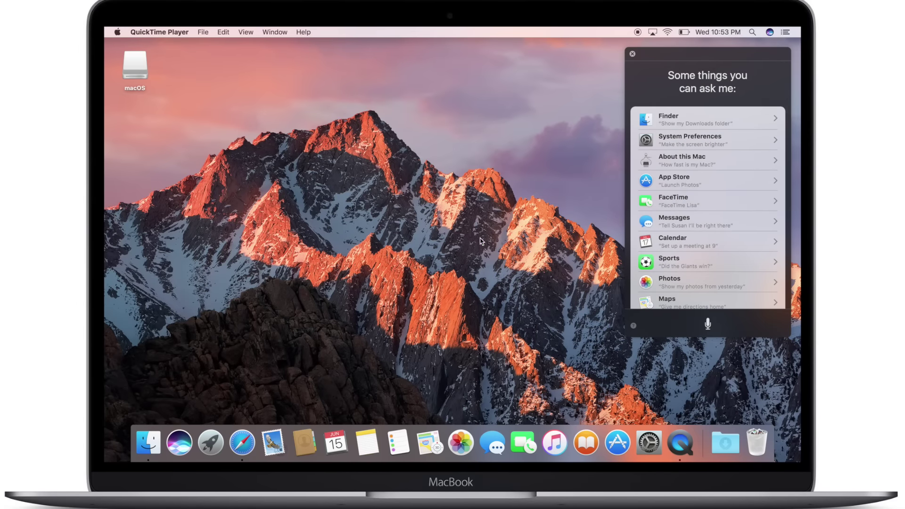
click(770, 28)
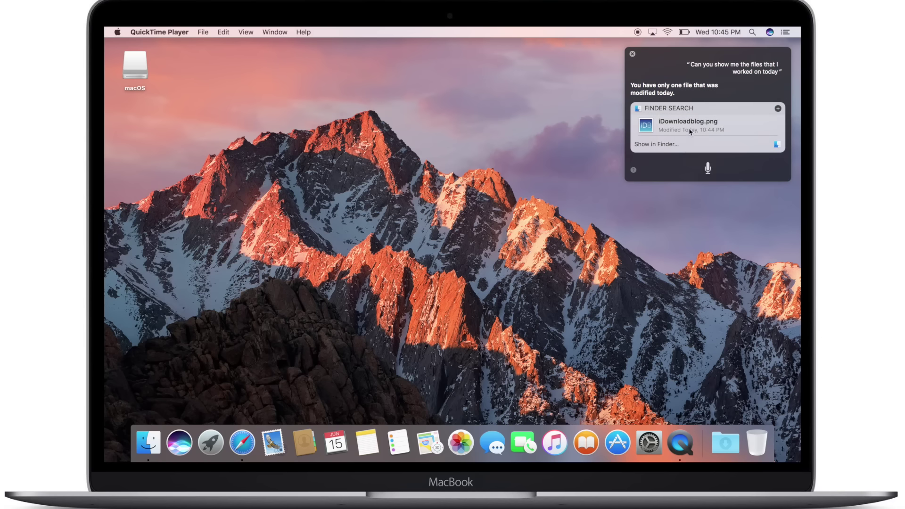
Drag the iDownloadblog.png result onto the desktop, then dismiss Siri
mouse_move(689, 129)
mouse_down()
mouse_move(584, 132)
mouse_move(560, 172)
mouse_move(515, 137)
mouse_move(681, 121)
mouse_up()
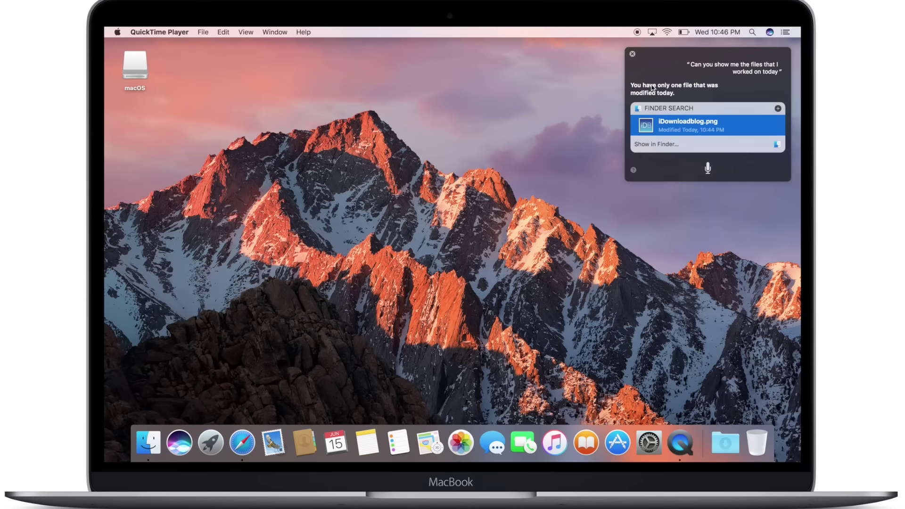
click(633, 54)
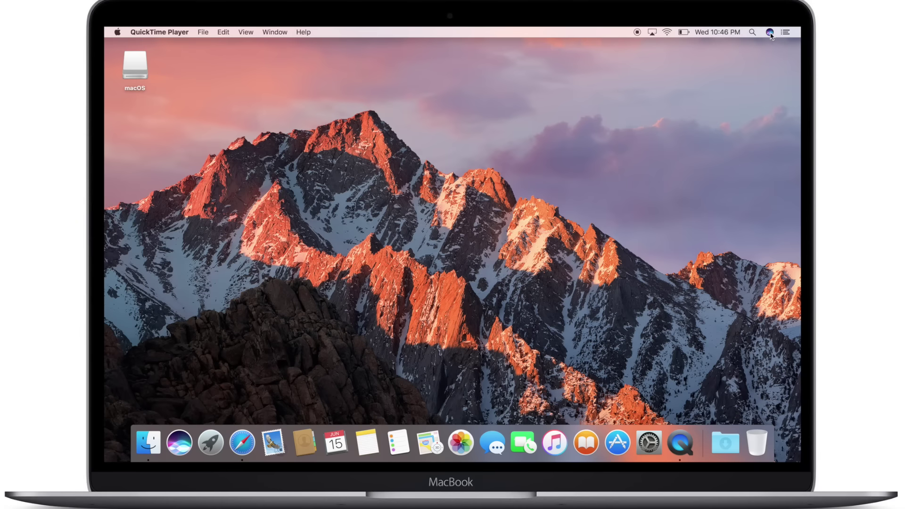
click(772, 34)
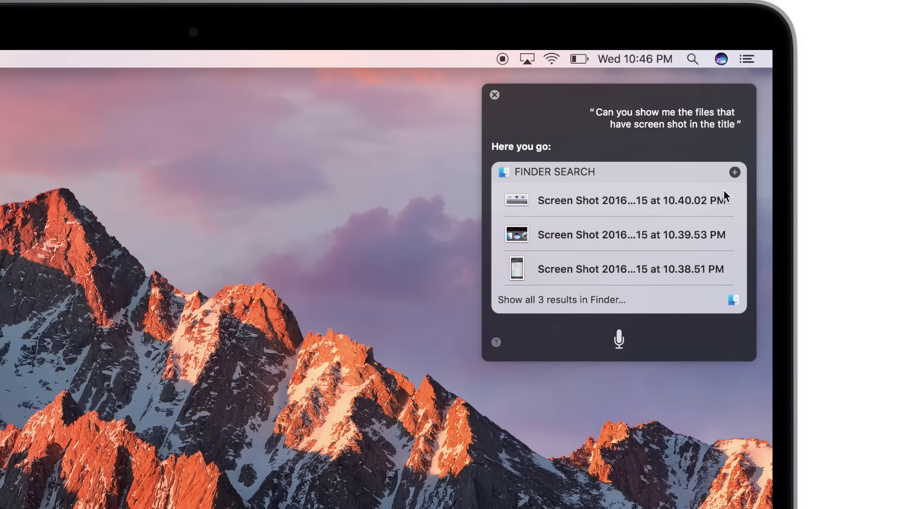
Pin the three Screen Shot search results to Notification Center's Today view
click(734, 173)
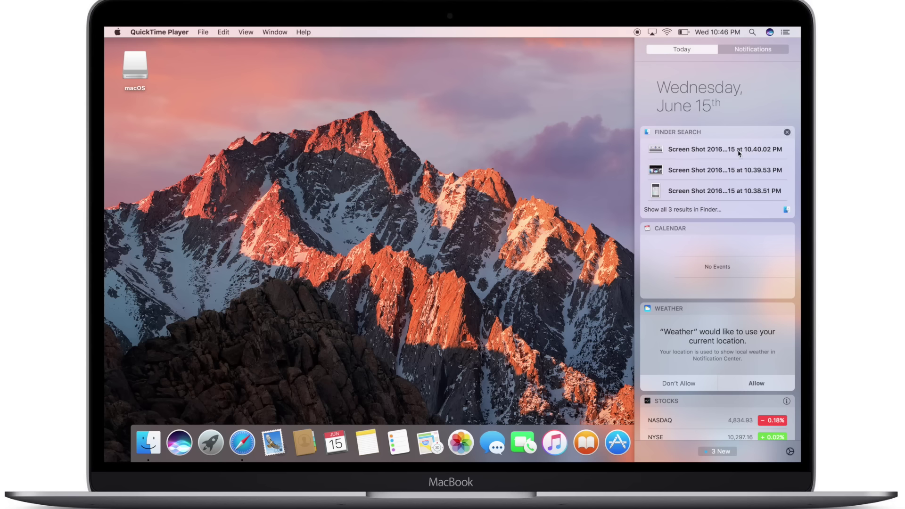
scroll(738, 153, right, 3)
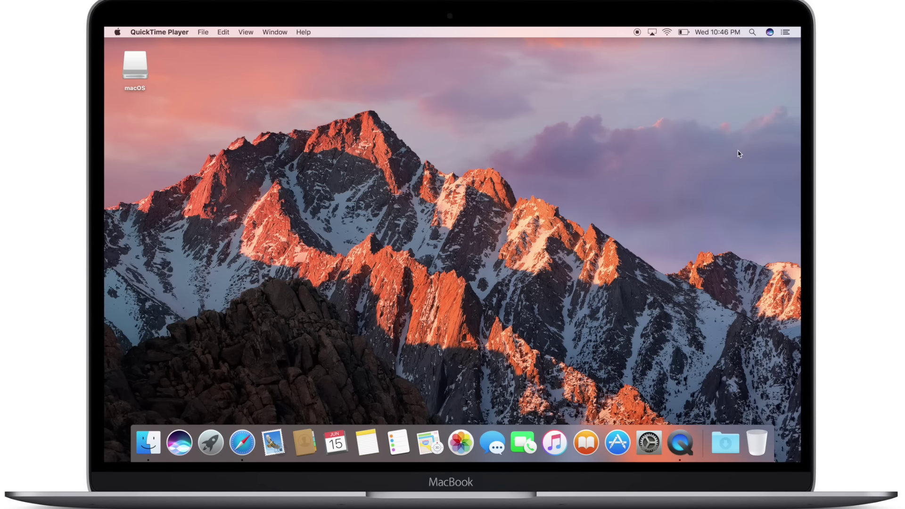
Capture a desktop area with Cmd-Shift-4, then check the pinned search in the Today view
key(super+shift+4)
drag(281, 120, 595, 309)
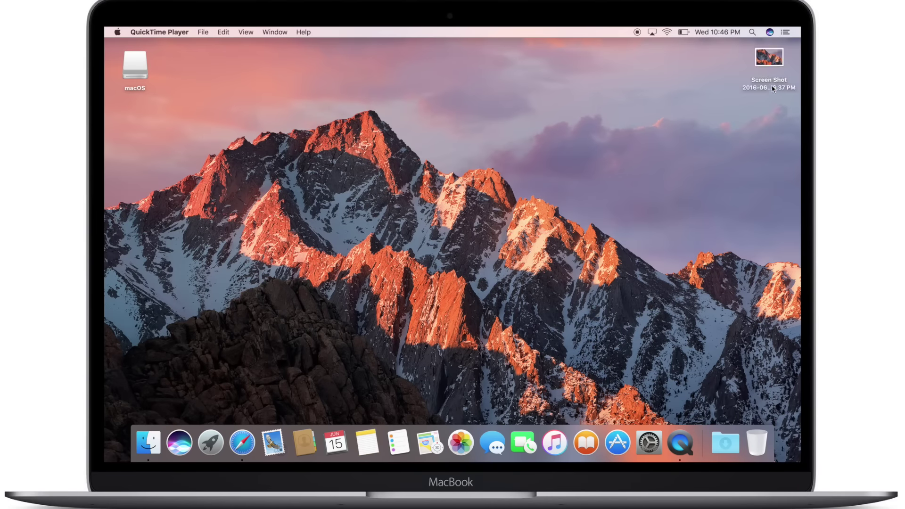
click(788, 34)
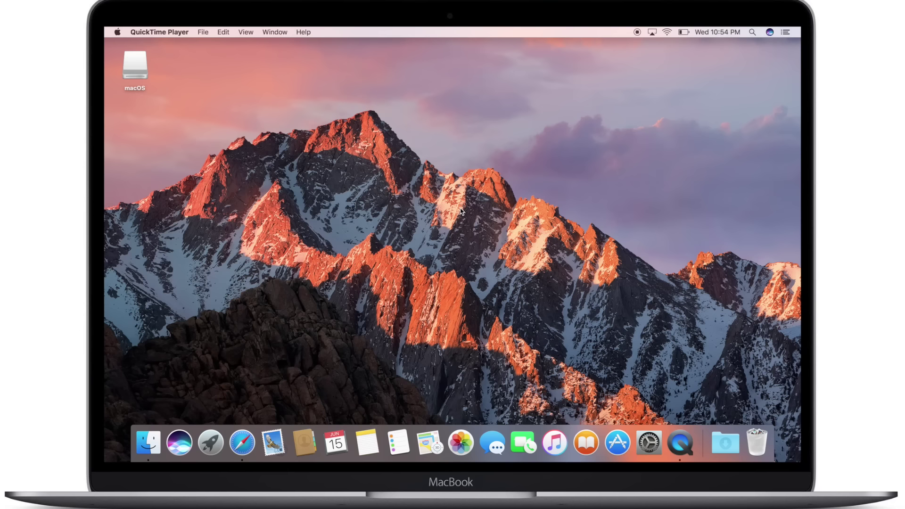
key(super+space)
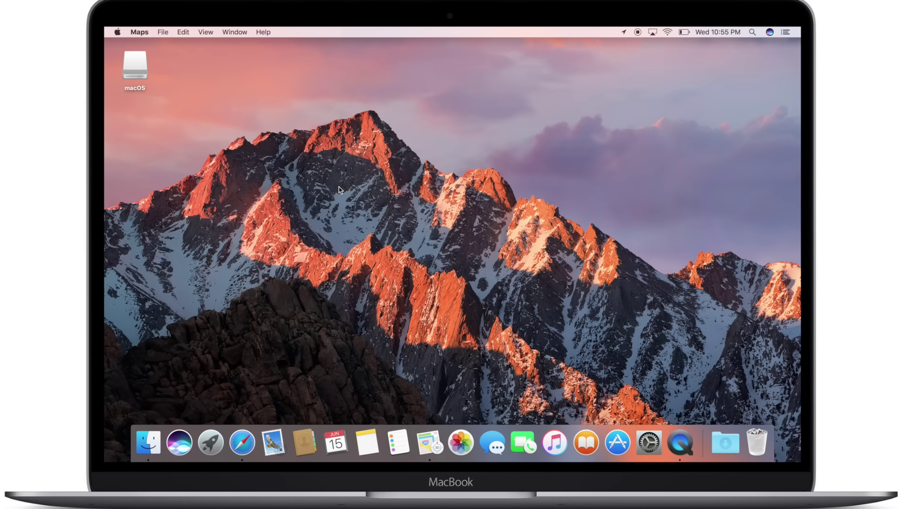
key(super+space)
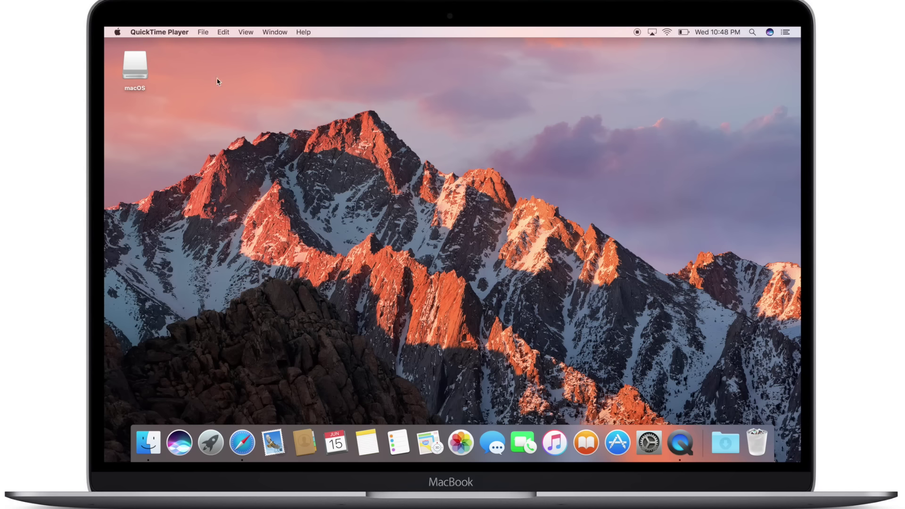
click(120, 32)
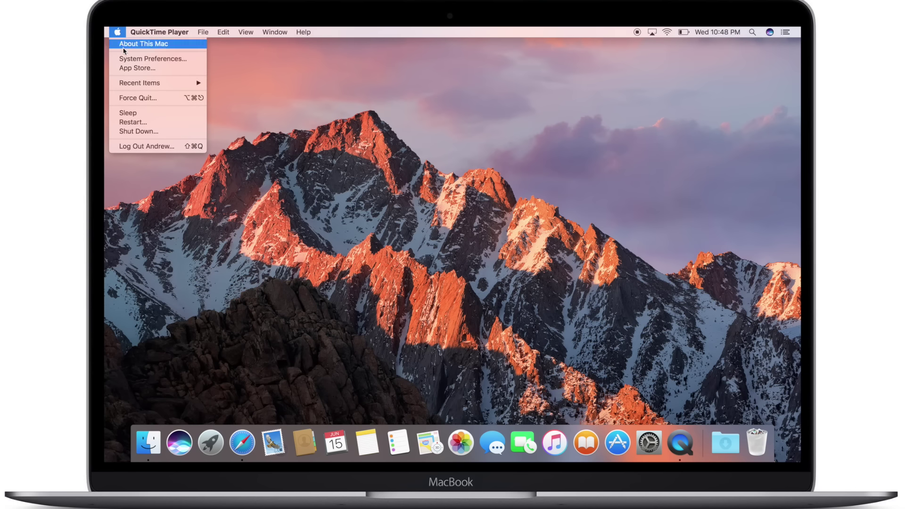
Launch System Preferences from the Apple menu and go to the Siri pane
click(126, 58)
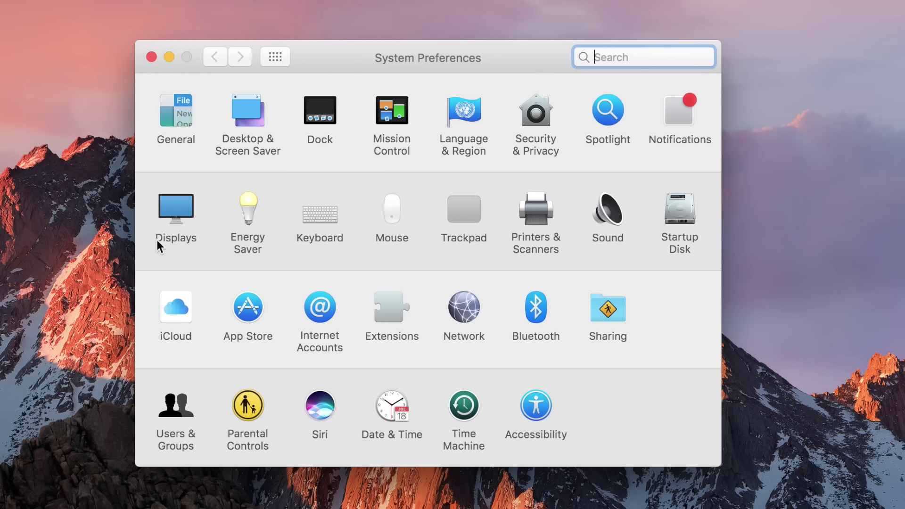
click(324, 407)
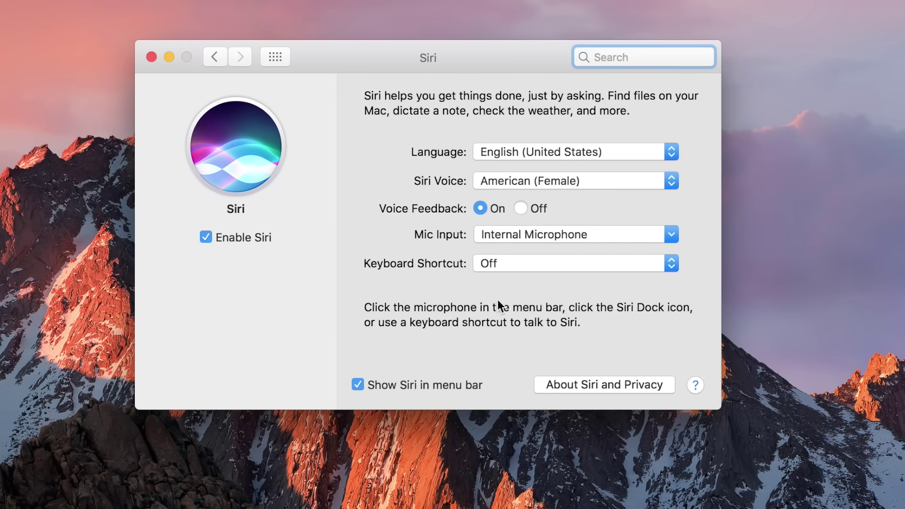
Review Siri's options, keeping English (United States), American (Female) voice and the current mic input
click(670, 158)
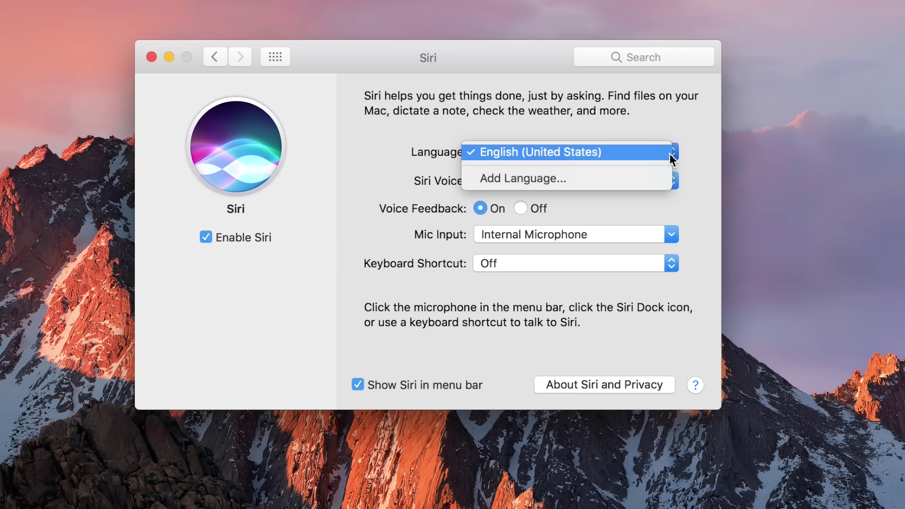
click(669, 154)
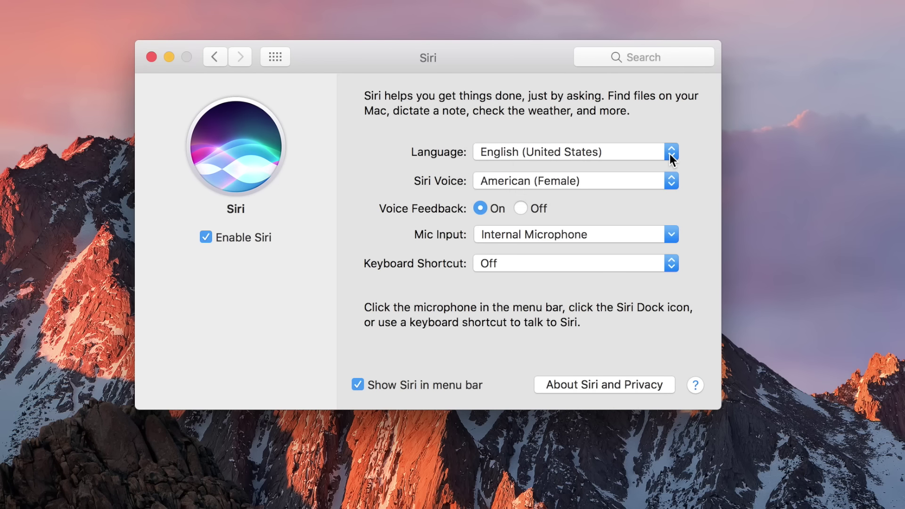
click(675, 183)
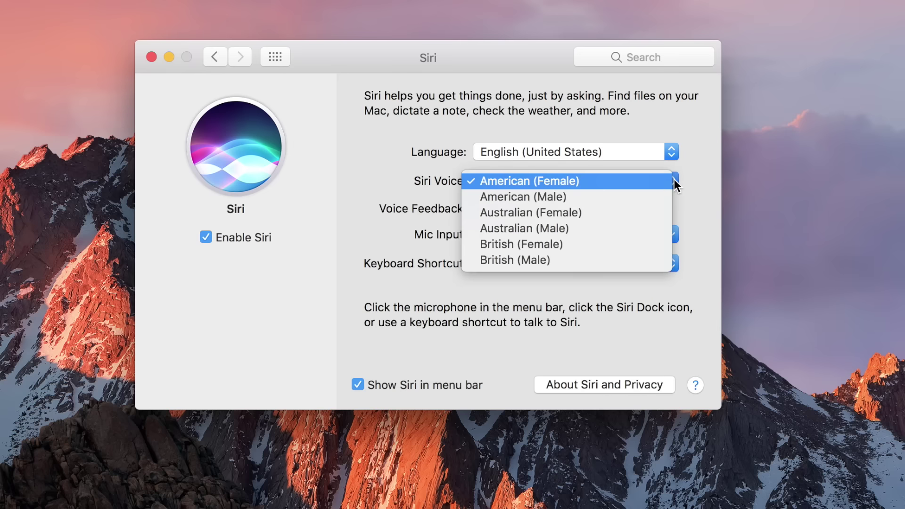
click(674, 181)
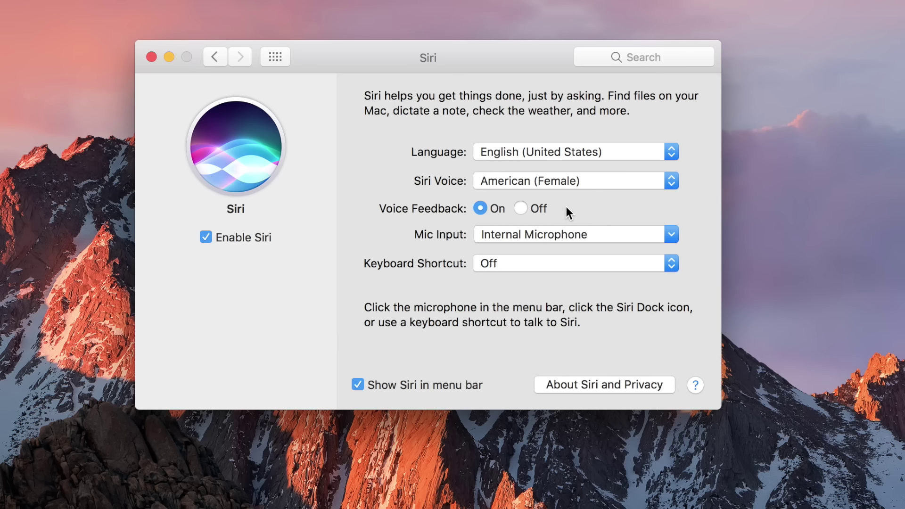
click(674, 234)
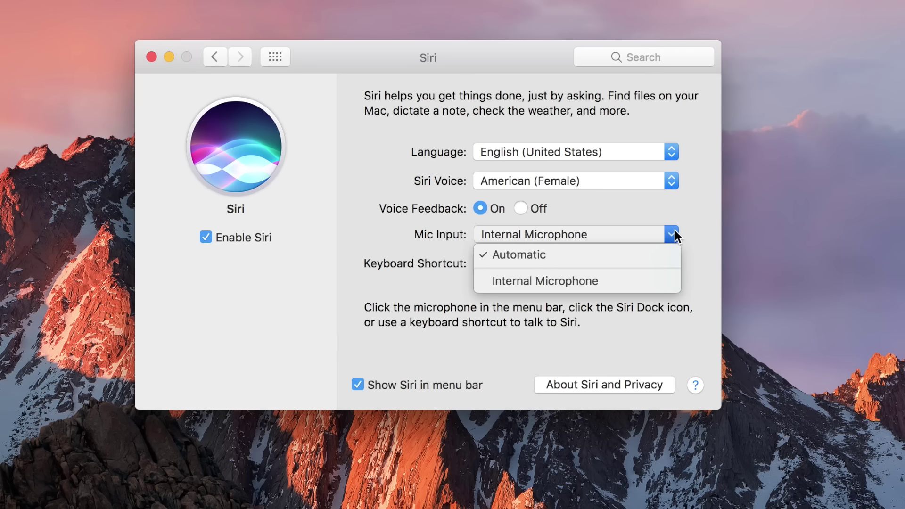
click(675, 231)
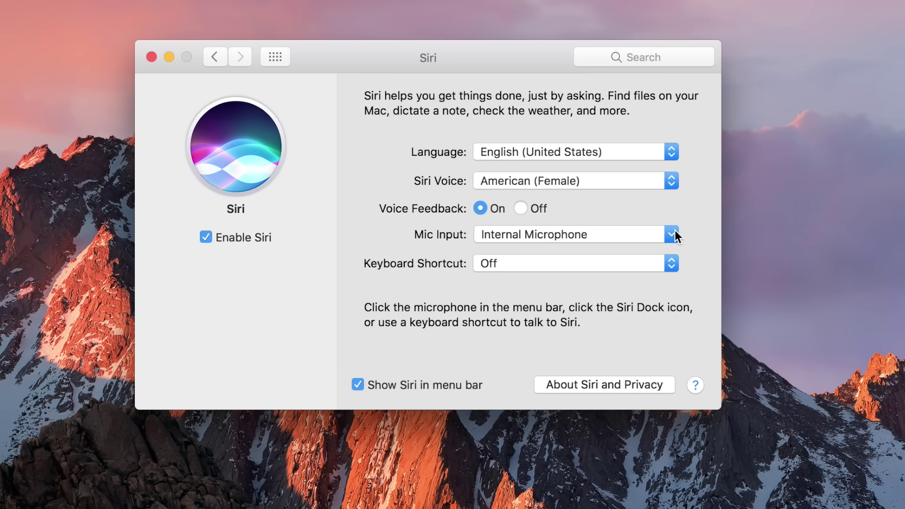
Set Siri's keyboard shortcut to Function Space and test it with Fn+Space
click(674, 264)
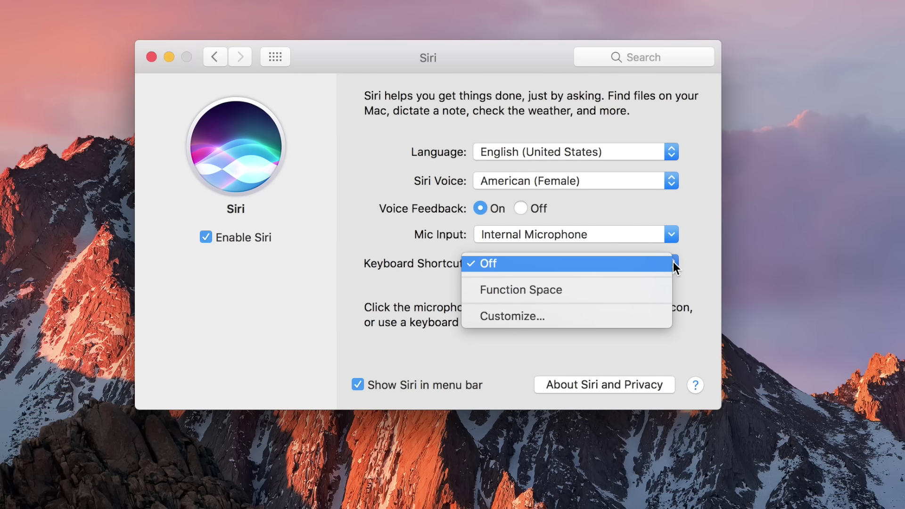
click(663, 285)
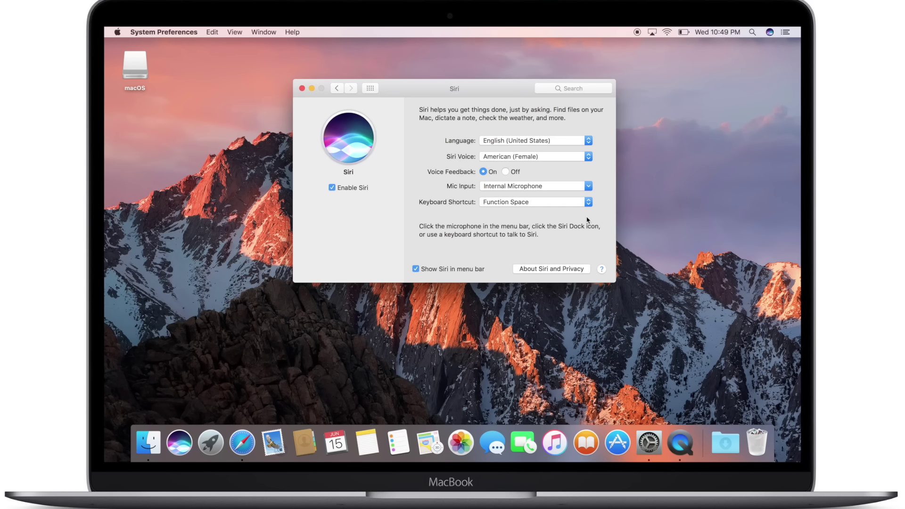
key(fn+space)
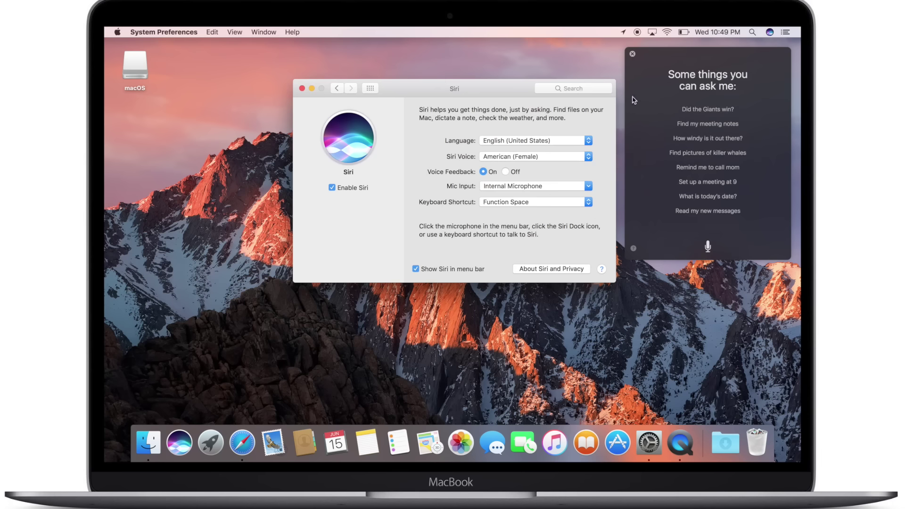
Dismiss Siri, toggle Show Siri in menu bar off and back on, and close the Siri settings
click(633, 54)
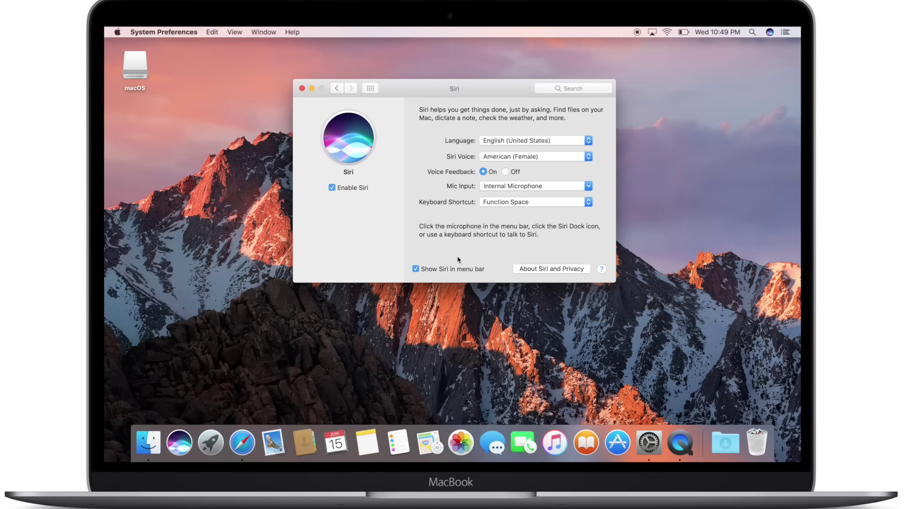
click(416, 269)
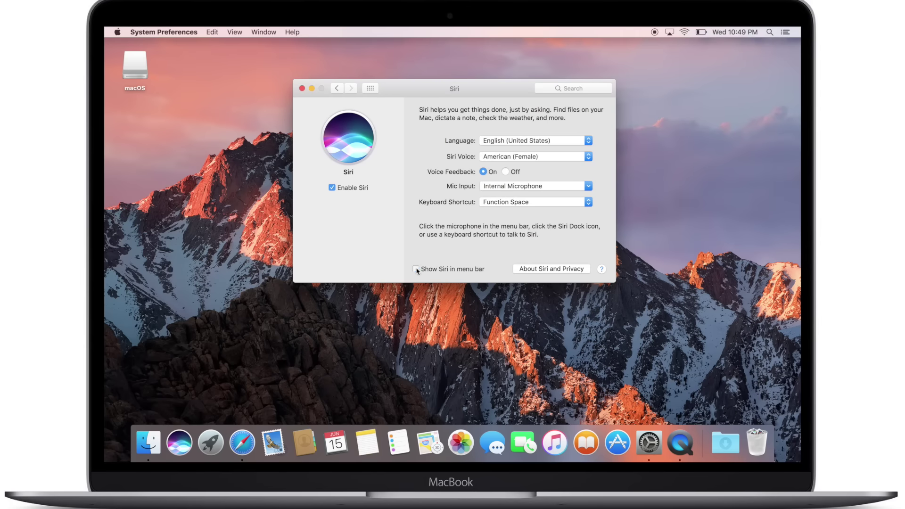
click(416, 269)
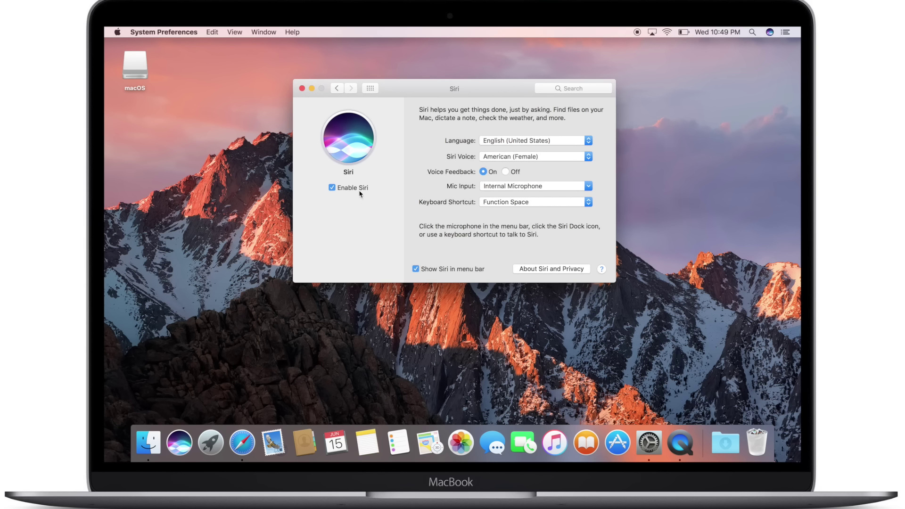
click(301, 89)
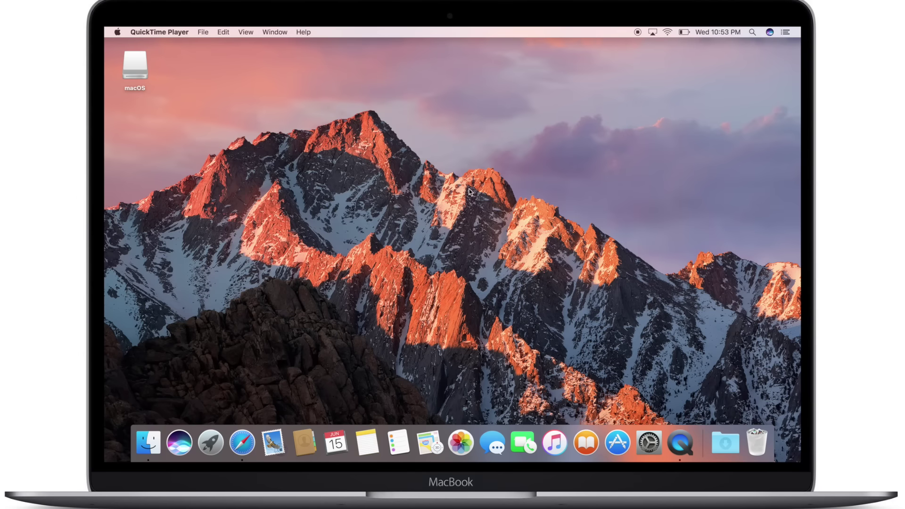
key(super+space)
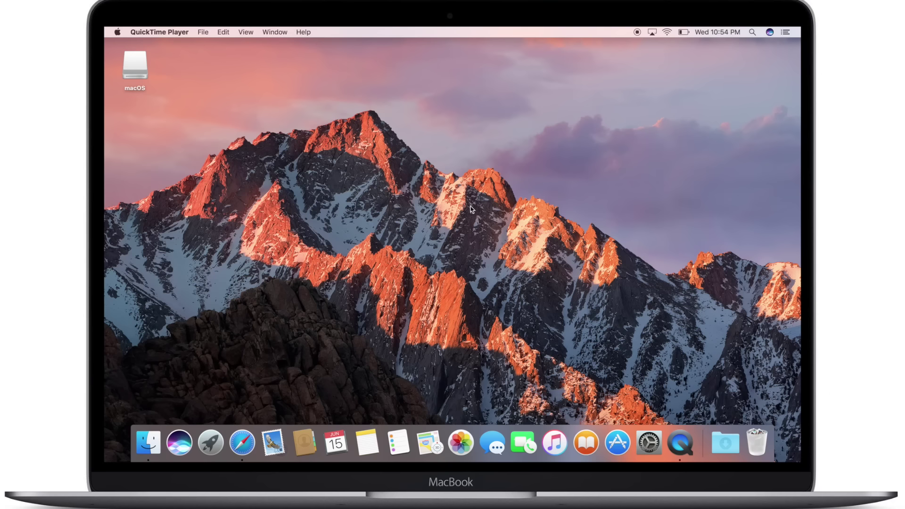
Clear the Cavs score answer and start a new Siri request
key(super+space)
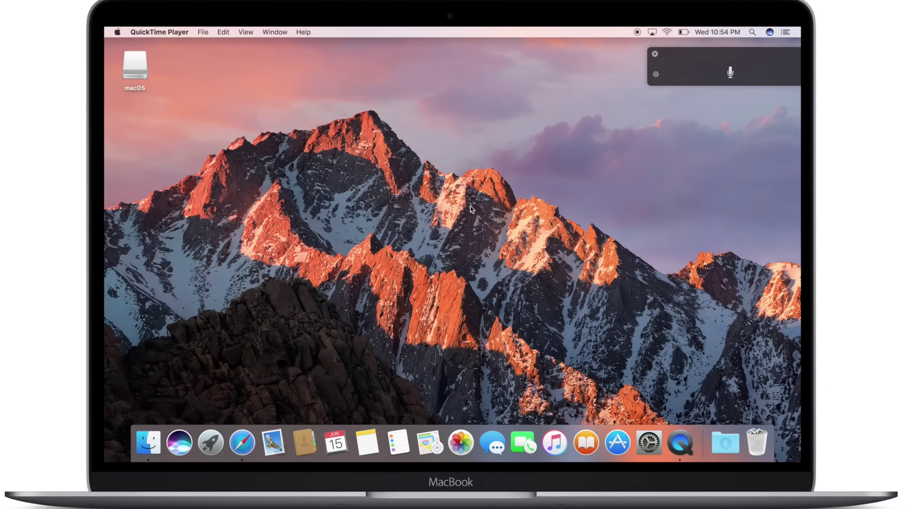